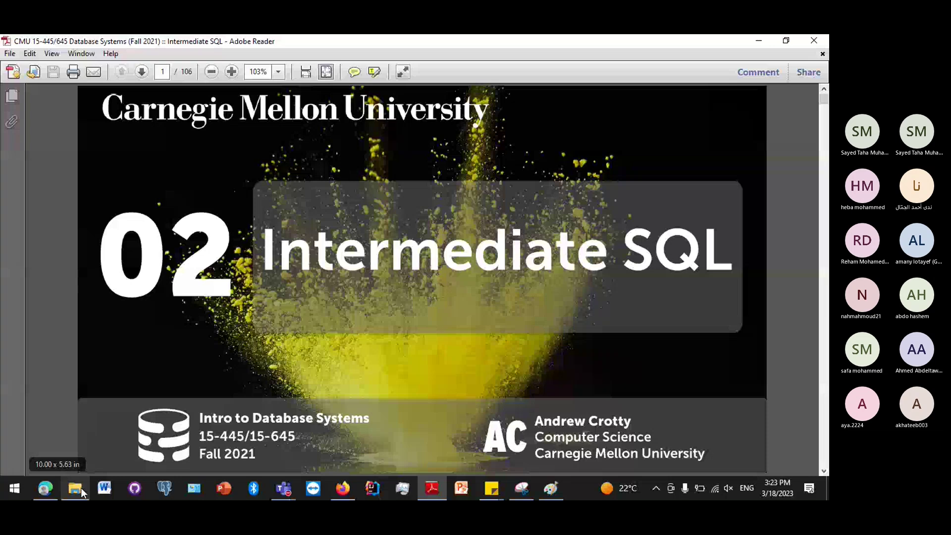
Open the Data (F:) drive in File Explorer and select the 1-Engineering folder.
{"action": "left_click", "coordinate": [75, 489]}
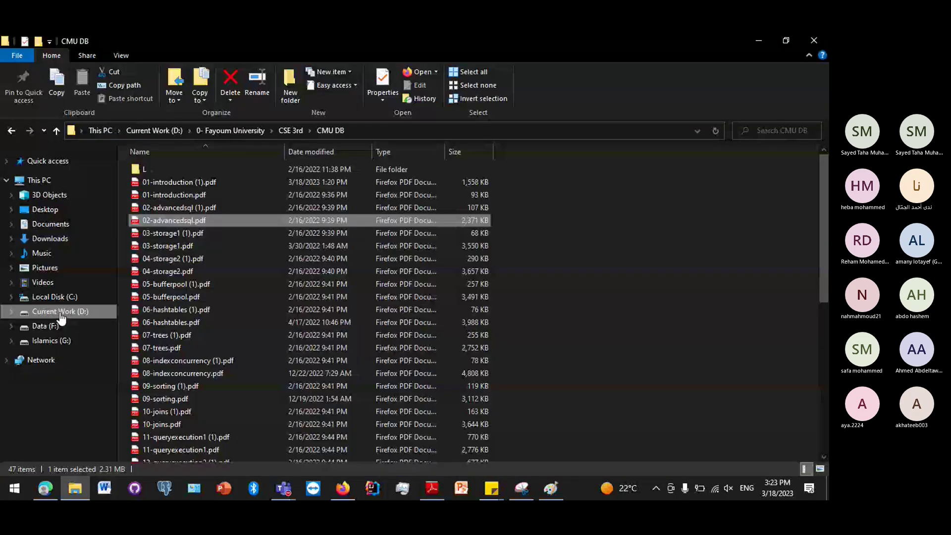
{"action": "mouse_move", "coordinate": [78, 486]}
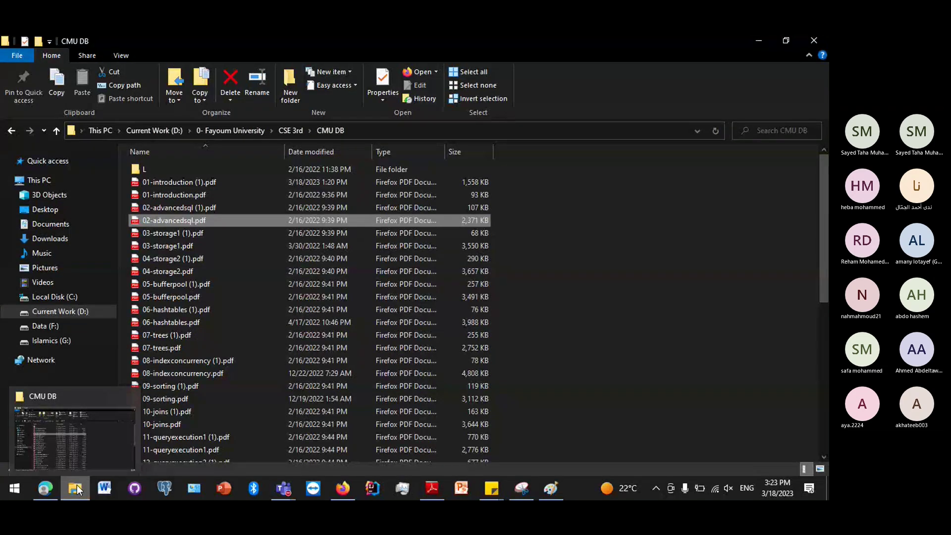
{"action": "left_click", "coordinate": [70, 326]}
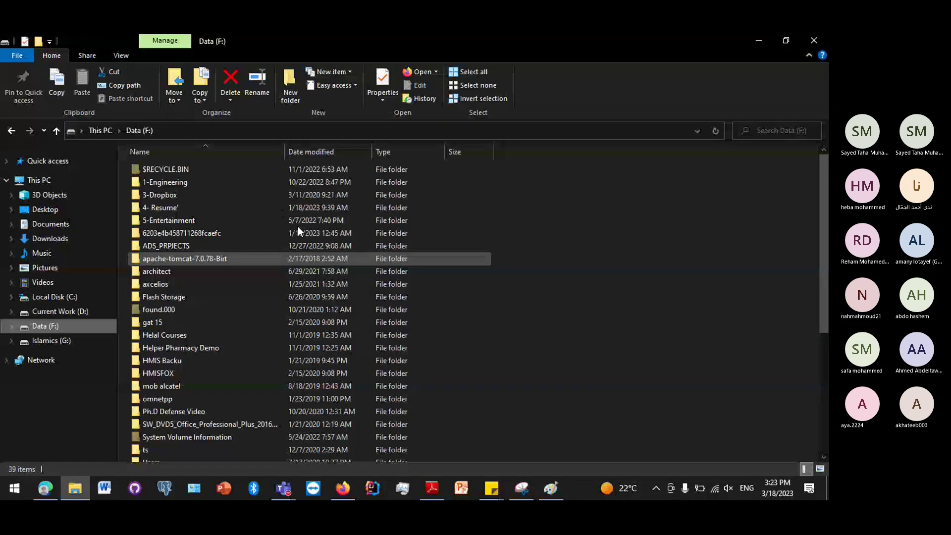
{"action": "left_click", "coordinate": [219, 182]}
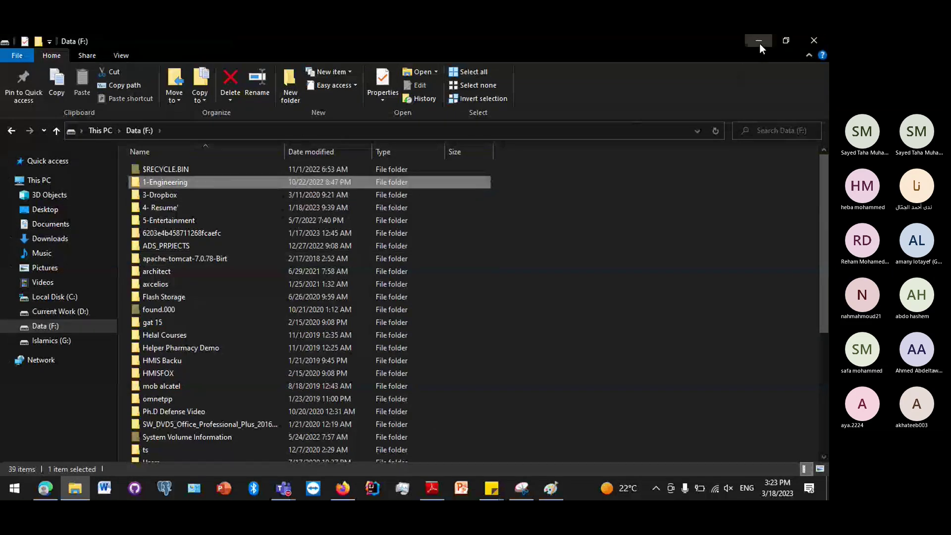
{"action": "left_click", "coordinate": [758, 41]}
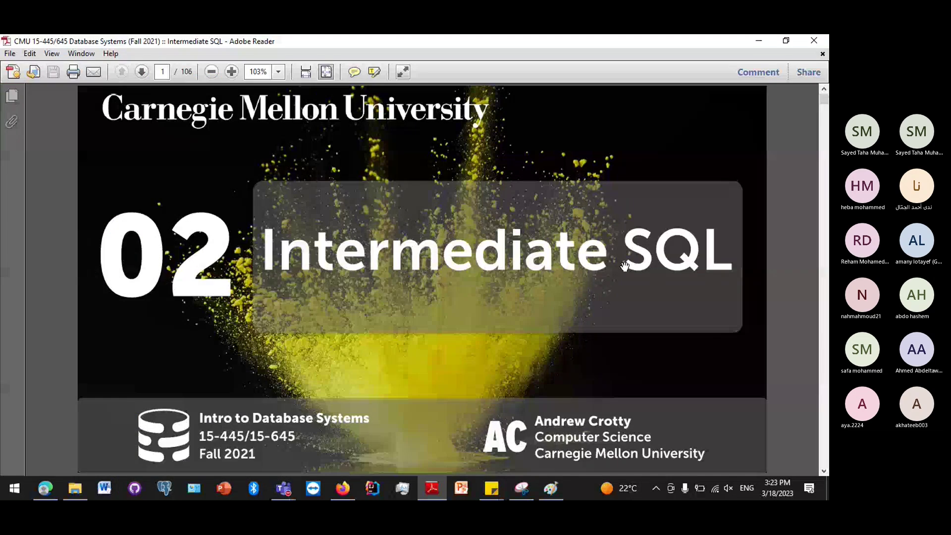
{"action": "left_click", "coordinate": [85, 489]}
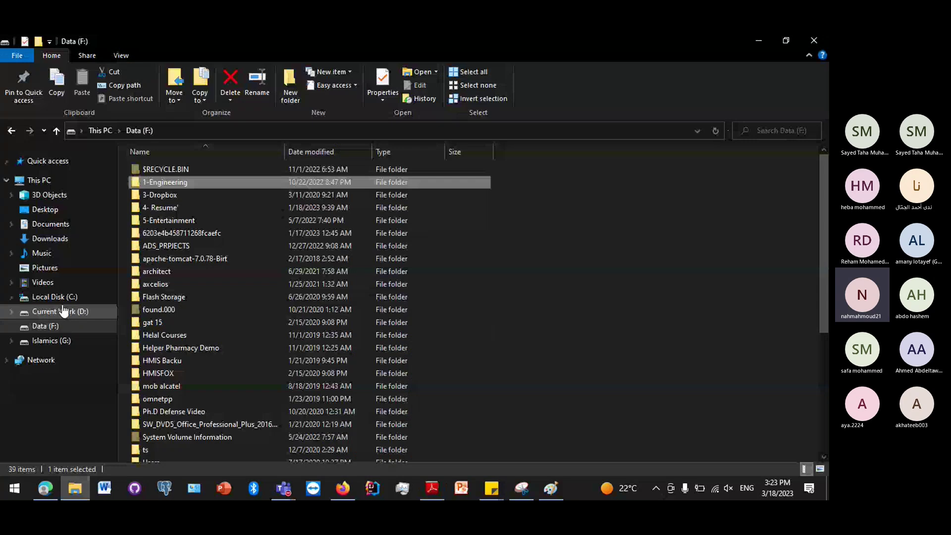
Inspect C:\Program Files\MySQL, then go back up to Program Files.
{"action": "left_click", "coordinate": [59, 297]}
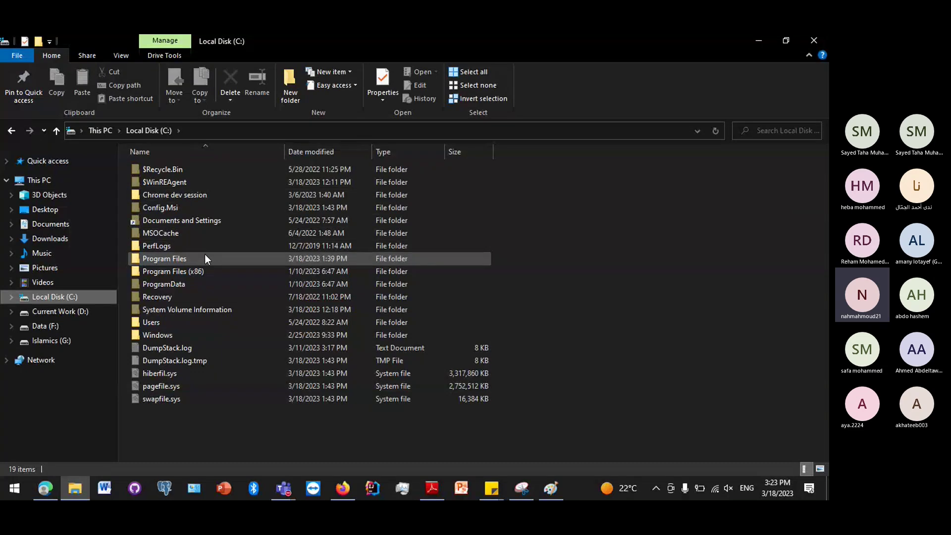
{"action": "left_click", "coordinate": [205, 258]}
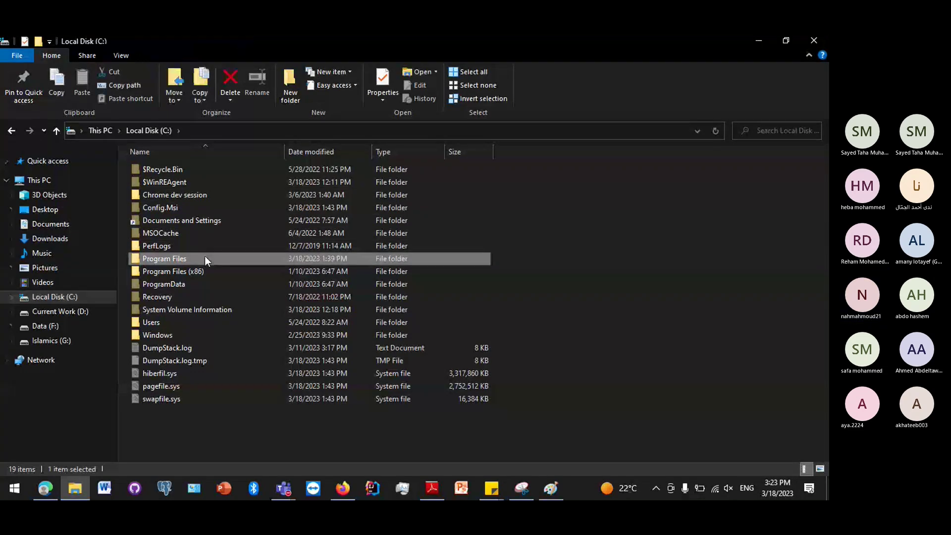
{"action": "double_click", "coordinate": [205, 258]}
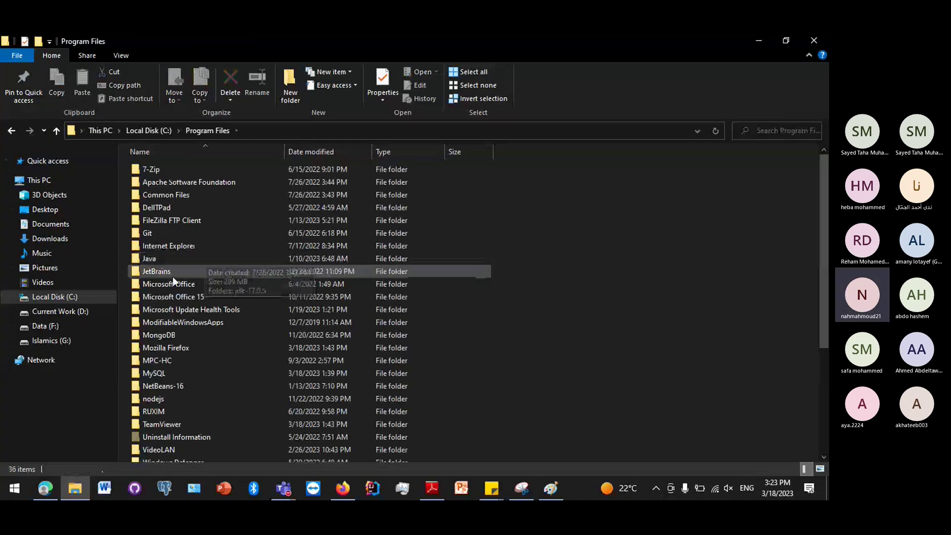
{"action": "double_click", "coordinate": [196, 372]}
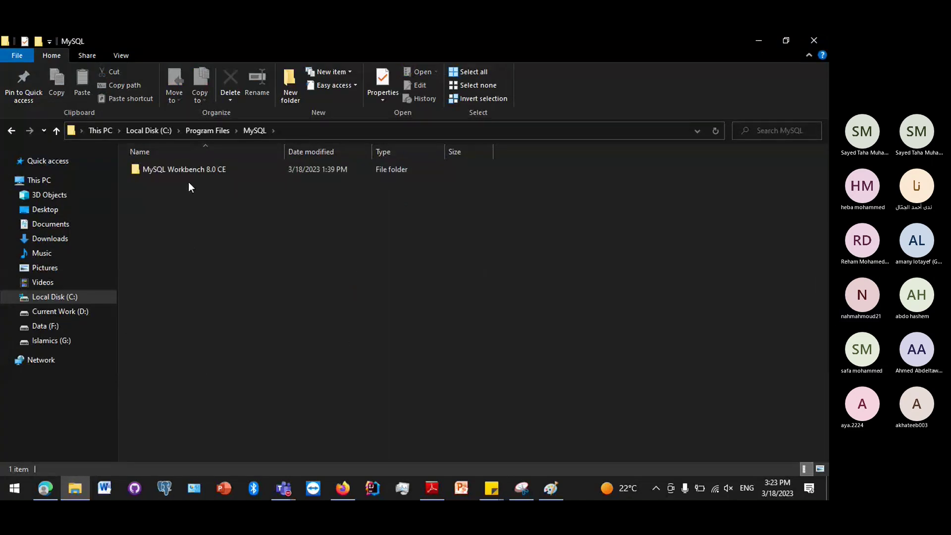
{"action": "left_click", "coordinate": [195, 128]}
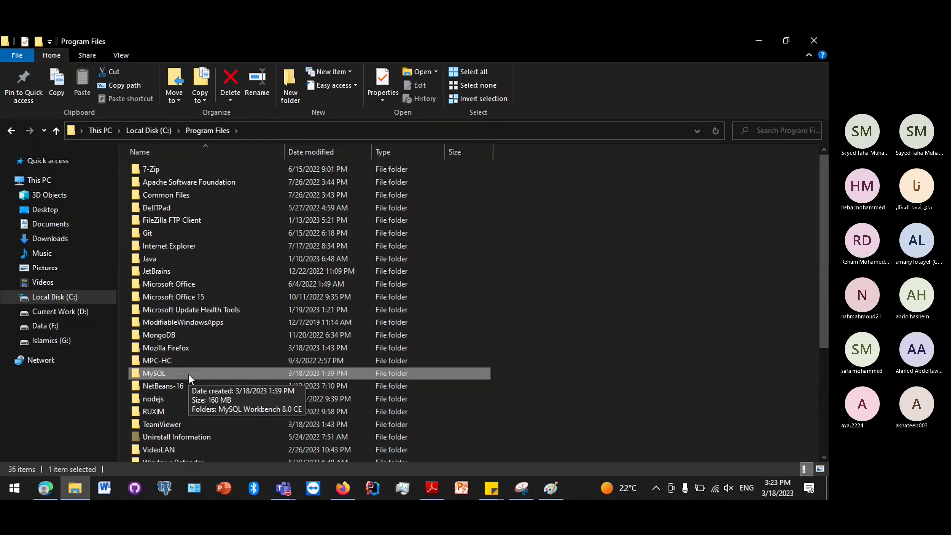
{"action": "left_click", "coordinate": [76, 490]}
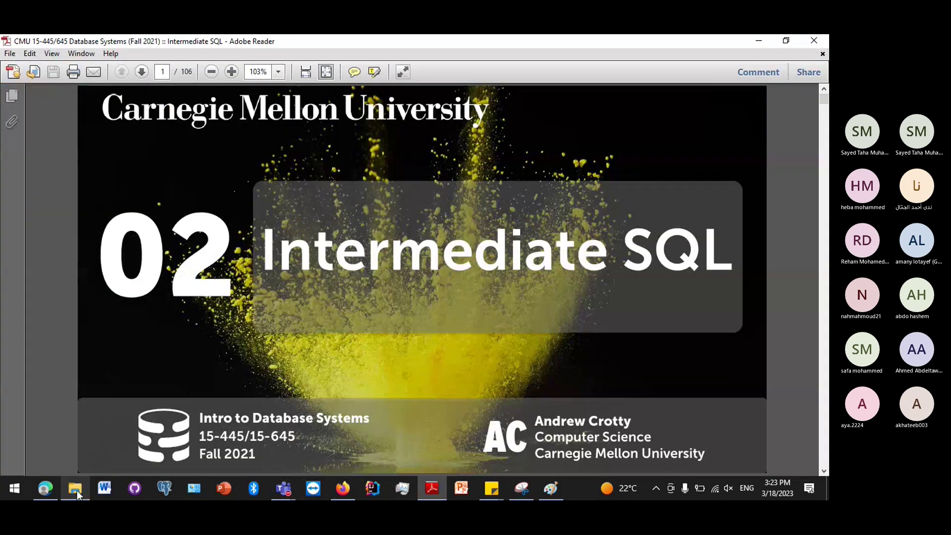
{"action": "left_click", "coordinate": [76, 489]}
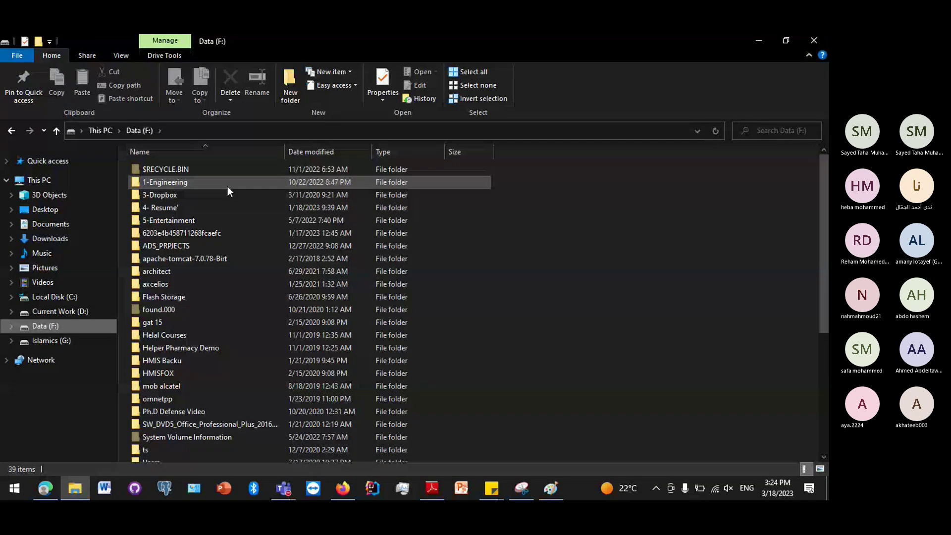
Open 1-Engineering > 1- SWE > Tools > 5. DBMS on Data (F:).
{"action": "double_click", "coordinate": [227, 186]}
{"action": "double_click", "coordinate": [174, 169]}
{"action": "left_click", "coordinate": [165, 232]}
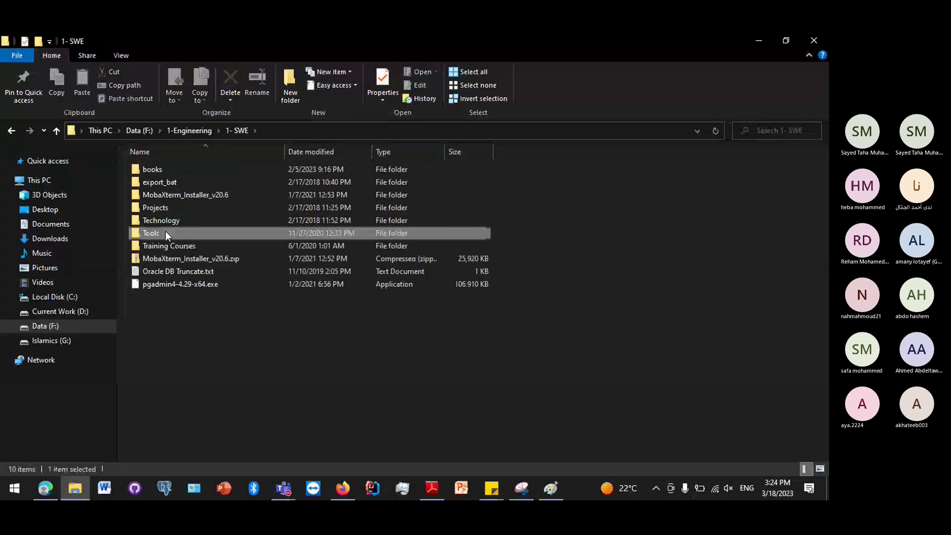
{"action": "double_click", "coordinate": [166, 233]}
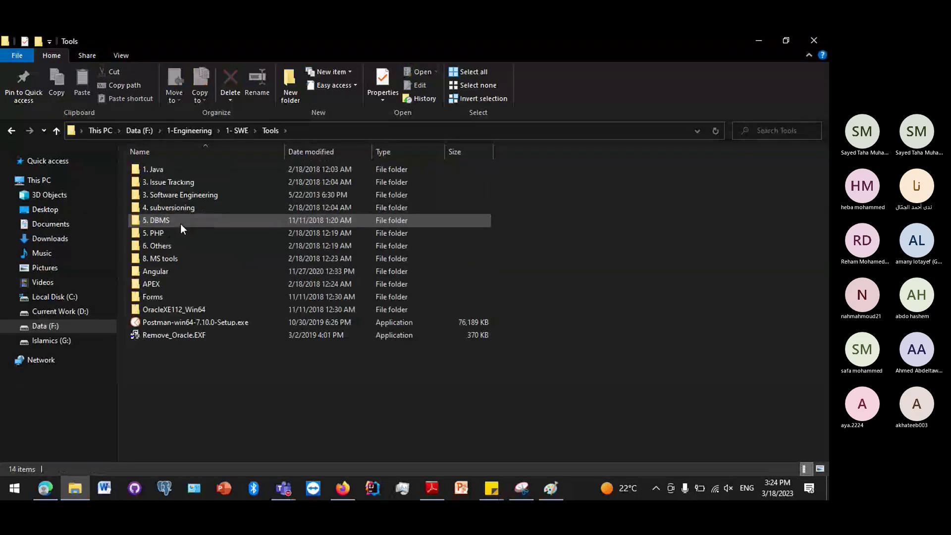
{"action": "double_click", "coordinate": [180, 223]}
Select mysql-installer-5.5.15.0.msi in windows\MySql\MySql, then move to Local Disk (C:).
{"action": "double_click", "coordinate": [195, 181]}
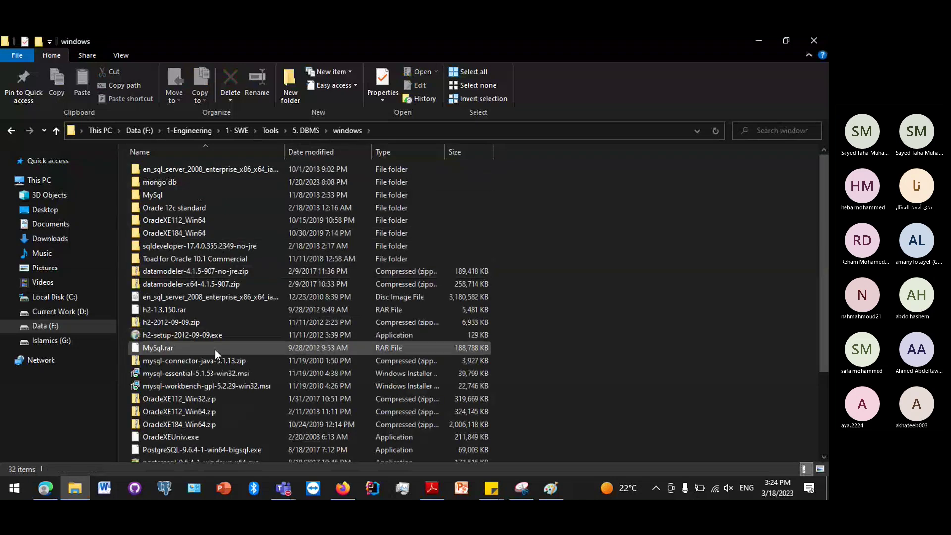
{"action": "double_click", "coordinate": [202, 219]}
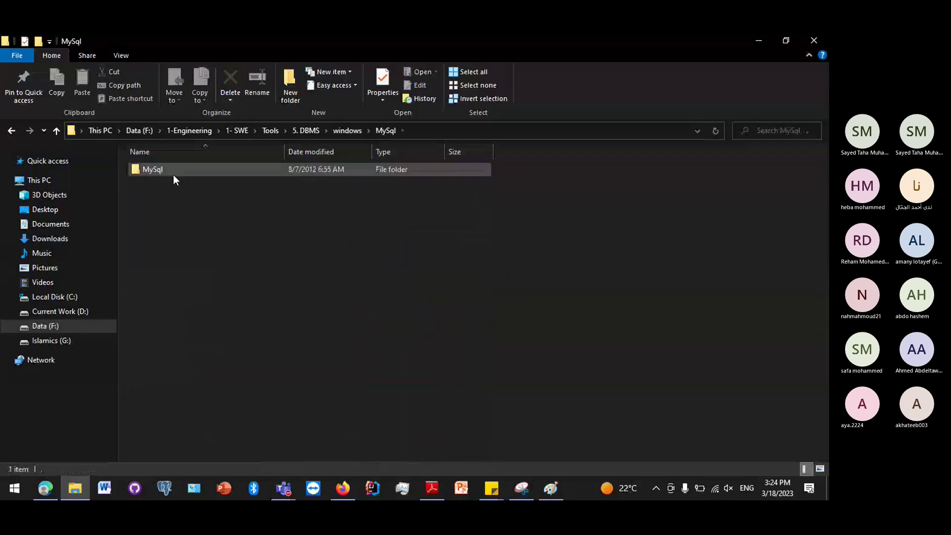
{"action": "double_click", "coordinate": [173, 175]}
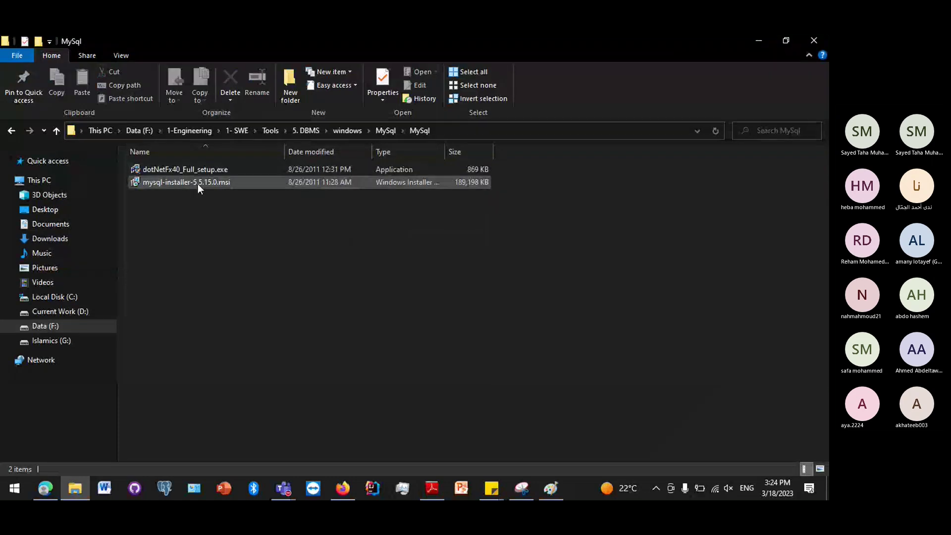
{"action": "left_click", "coordinate": [198, 184]}
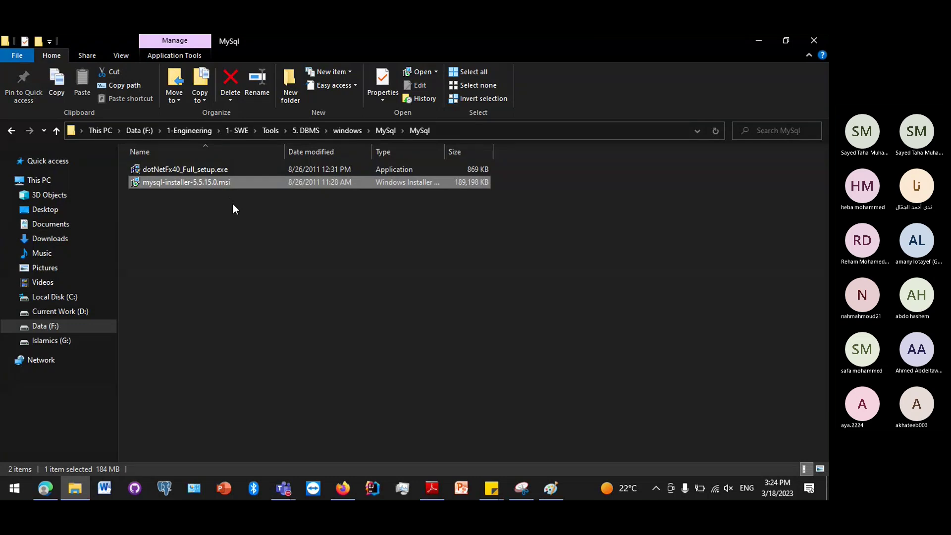
{"action": "left_click", "coordinate": [53, 297]}
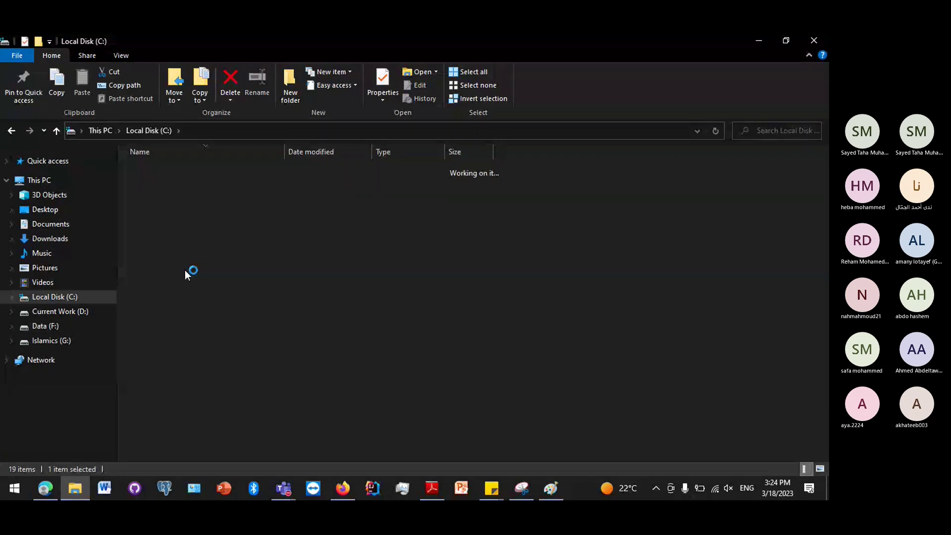
Open Program Files (x86)\MySQL\MySQL Server 5.1 and search Start for 'note'.
{"action": "double_click", "coordinate": [185, 270]}
{"action": "double_click", "coordinate": [207, 293]}
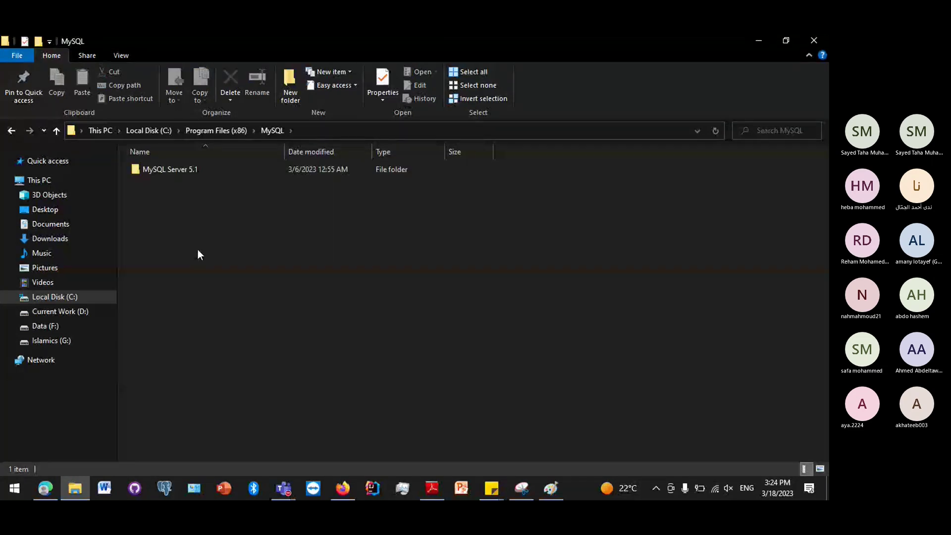
{"action": "left_click", "coordinate": [189, 173]}
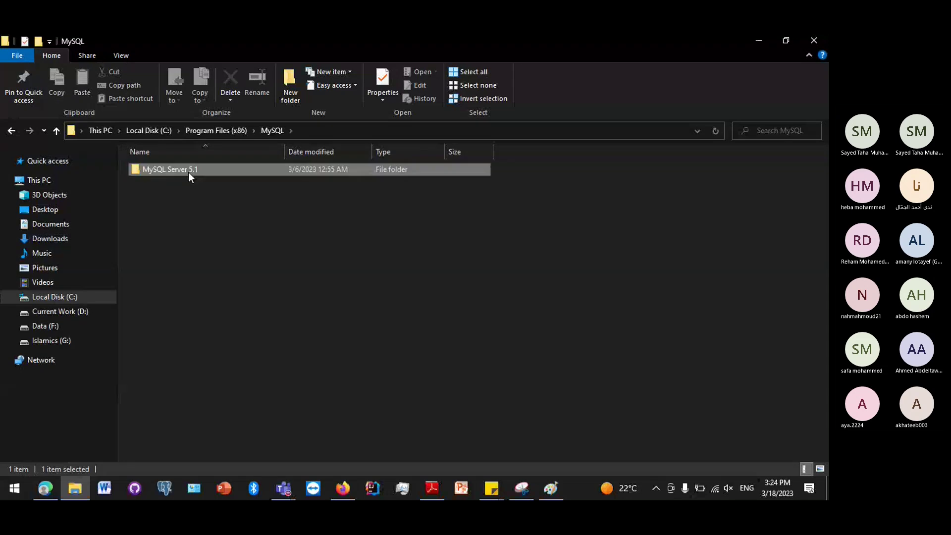
{"action": "double_click", "coordinate": [188, 171]}
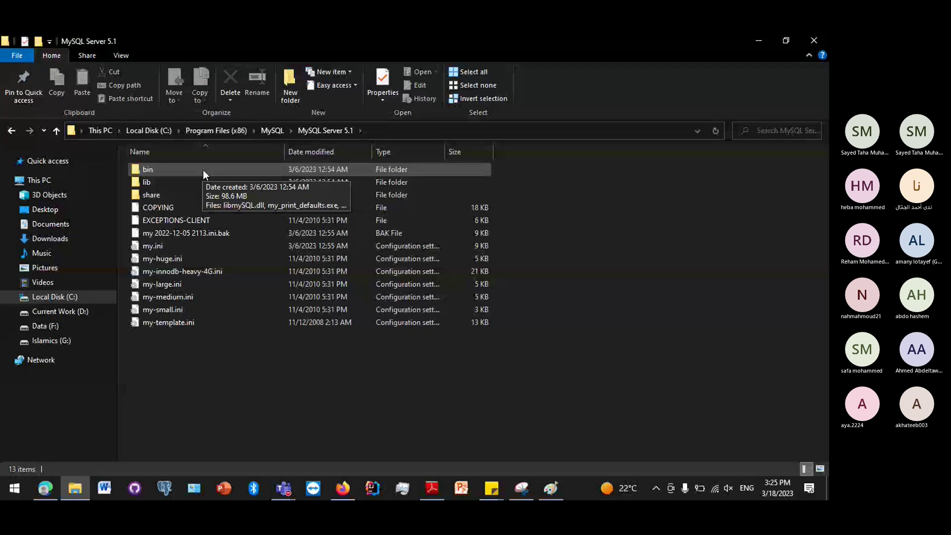
{"action": "left_click", "coordinate": [12, 493]}
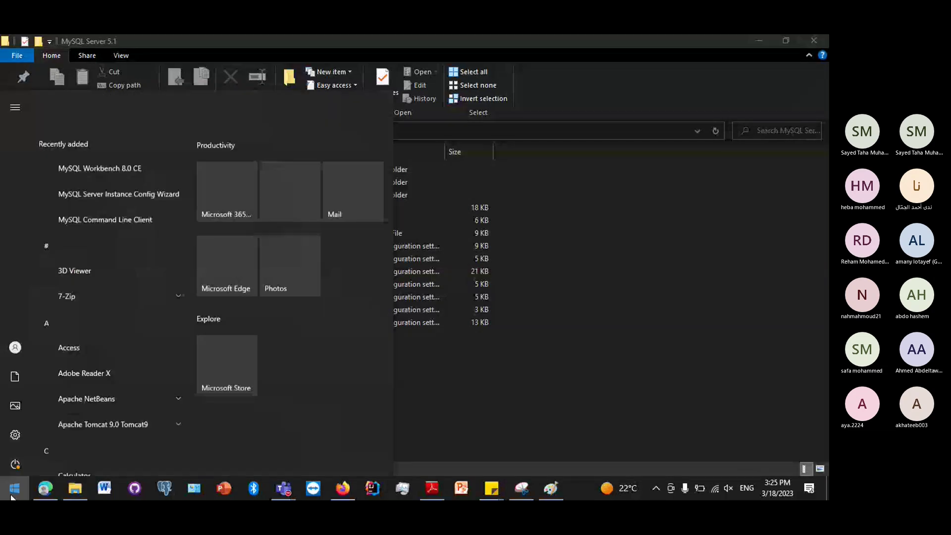
{"action": "type", "text": "note"}
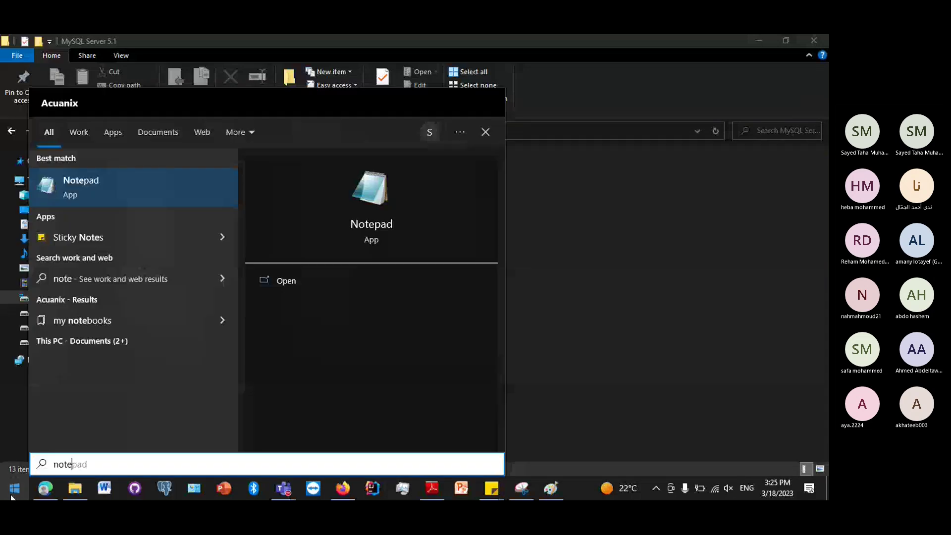
Launch Notepad, jot down the user name 'root', and return to File Explorer.
{"action": "key", "text": "Return"}
{"action": "type", "text": "r"}
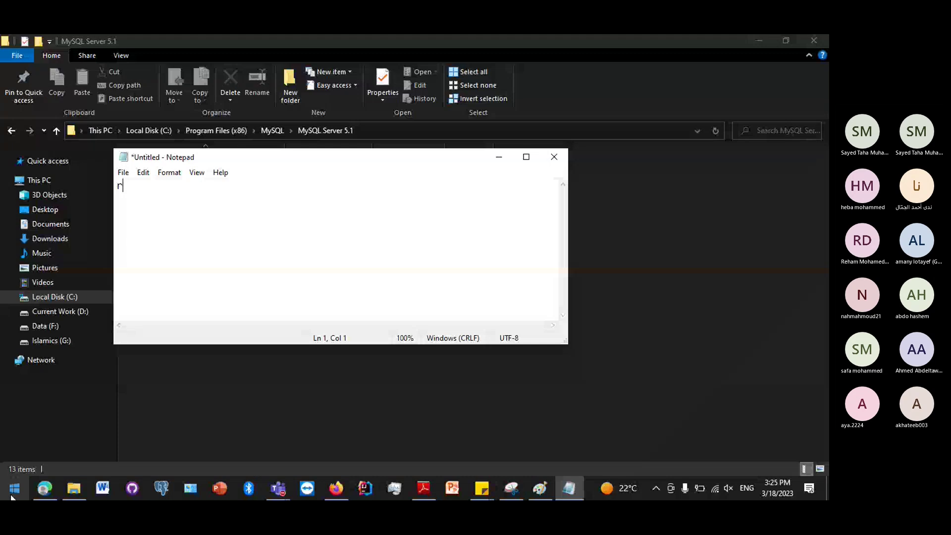
{"action": "type", "text": "oot"}
{"action": "key", "text": "Return"}
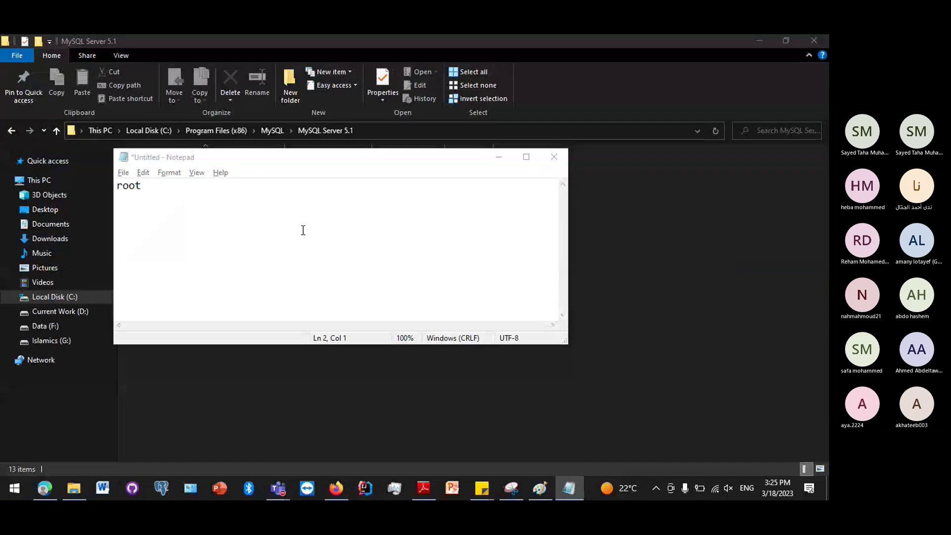
{"action": "key", "text": "alt+Tab"}
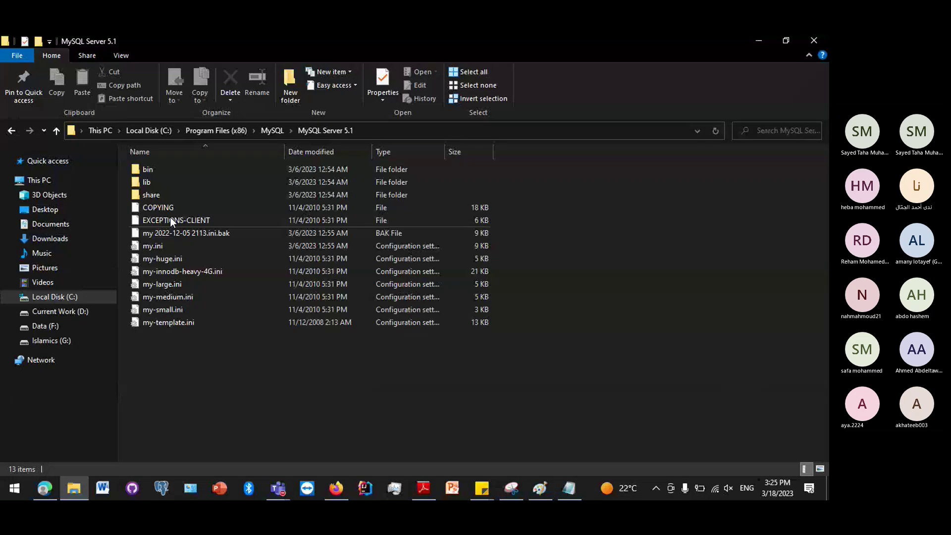
Open the bin folder of MySQL Server 5.1 and scroll through its files.
{"action": "double_click", "coordinate": [195, 171]}
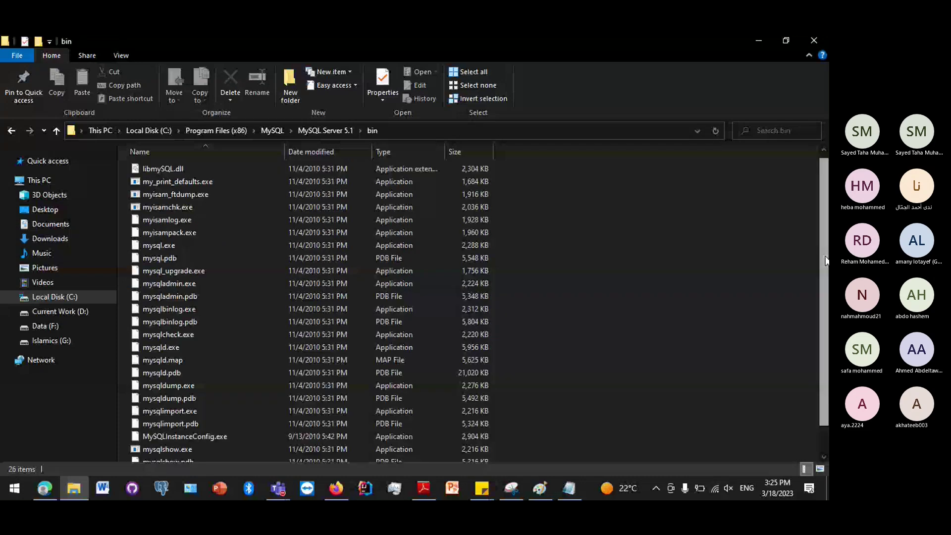
{"action": "scroll", "coordinate": [818, 346], "scroll_direction": "down", "scroll_amount": 1}
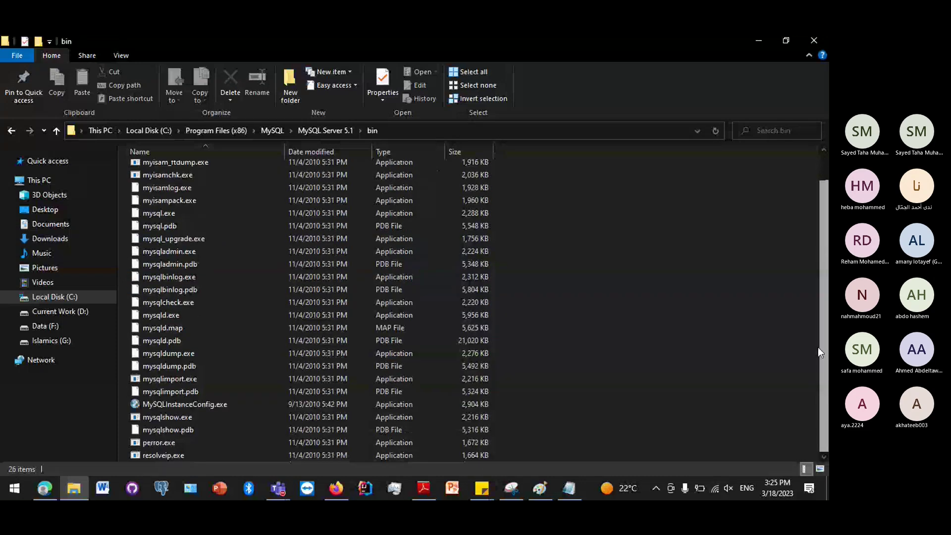
{"action": "scroll", "coordinate": [818, 347], "scroll_direction": "up", "scroll_amount": 1}
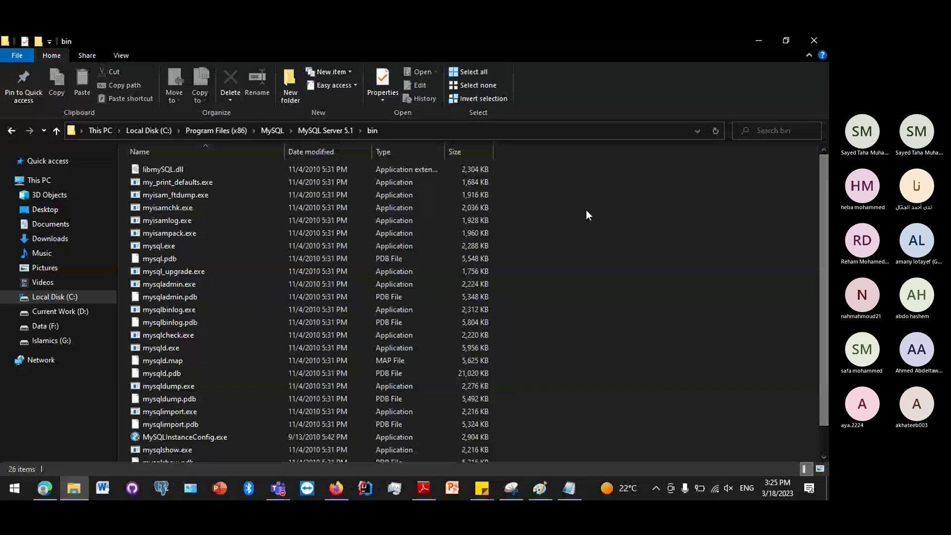
Search Start for 'mysql' to find MySQL Command Line Client.
{"action": "key", "text": "super"}
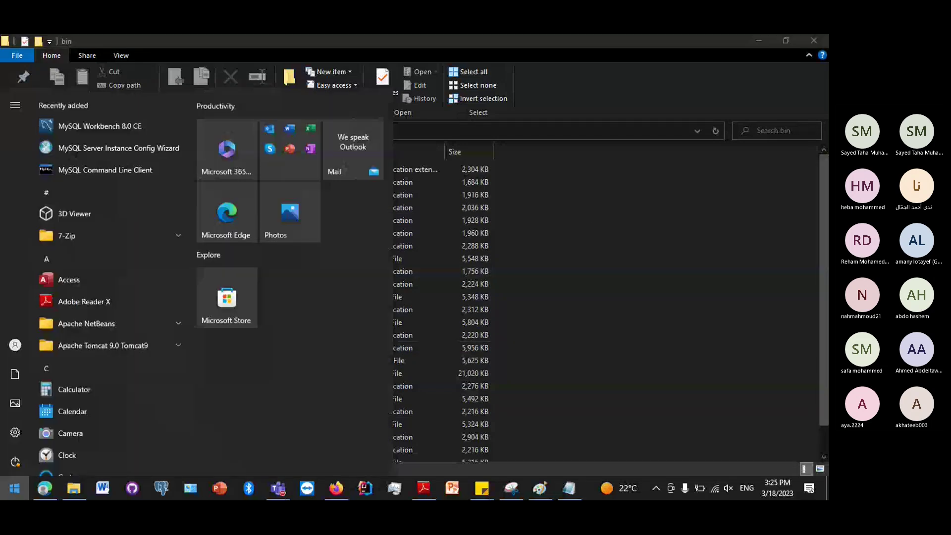
{"action": "key", "text": "Escape"}
{"action": "key", "text": "super"}
{"action": "type", "text": "mysql"}
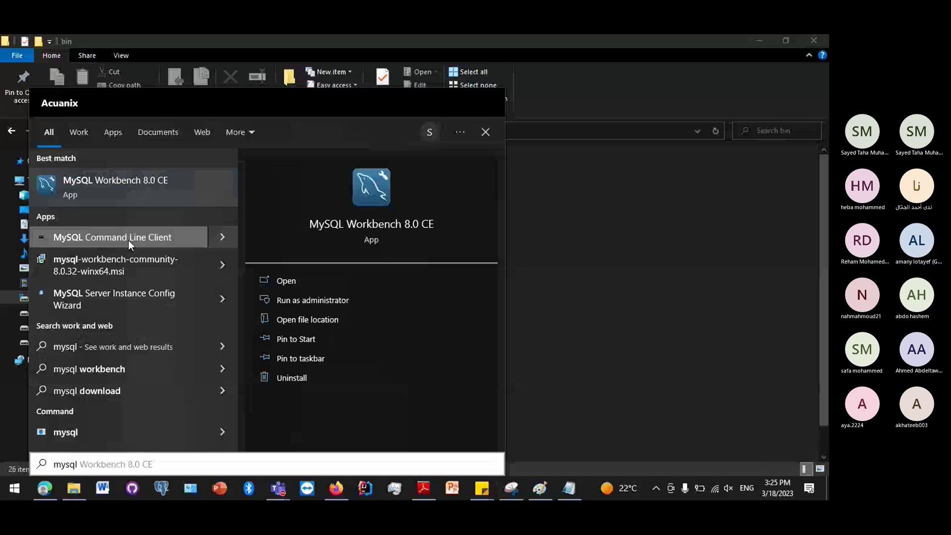
Launch MySQL Command Line Client, reposition its window, and log in with the account password.
{"action": "left_click", "coordinate": [129, 240]}
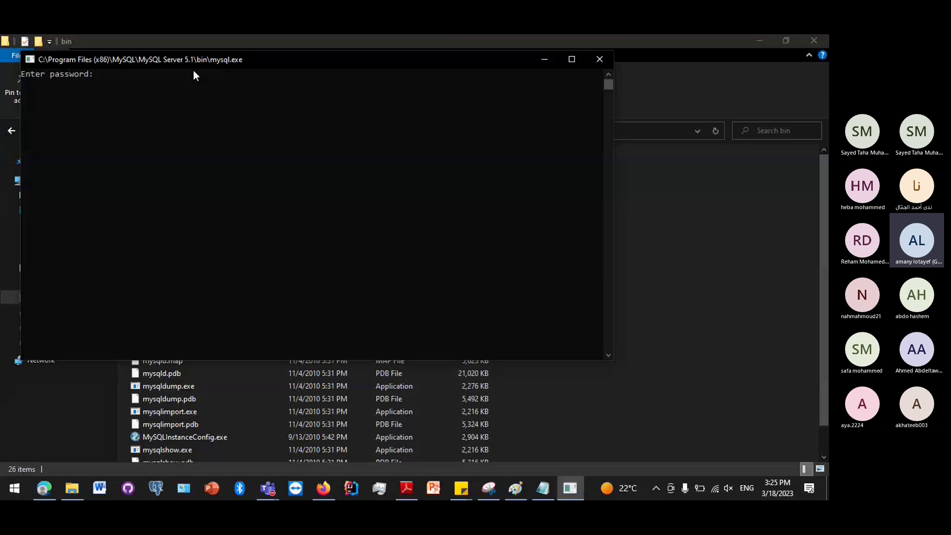
{"action": "left_click_drag", "start_coordinate": [193, 70], "coordinate": [297, 151]}
{"action": "left_click", "coordinate": [266, 206]}
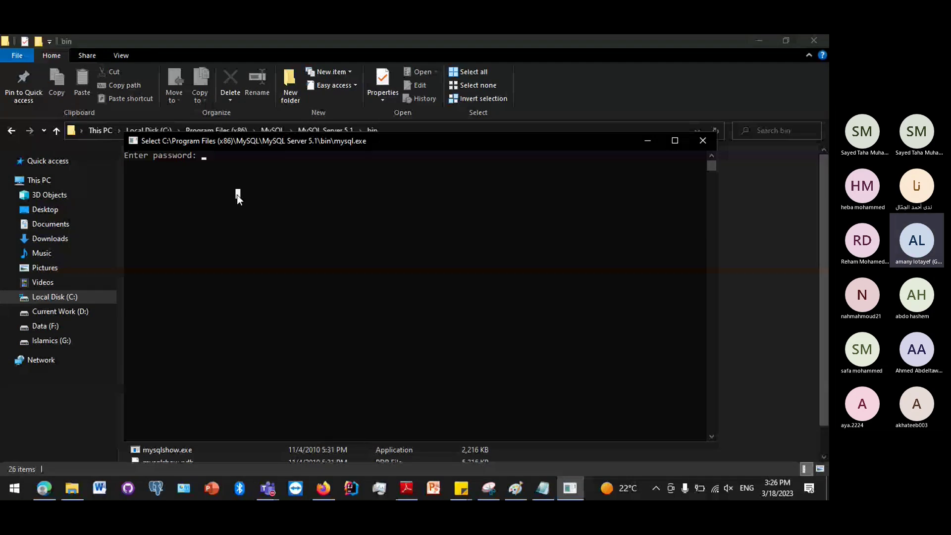
{"action": "type", "text": "1"}
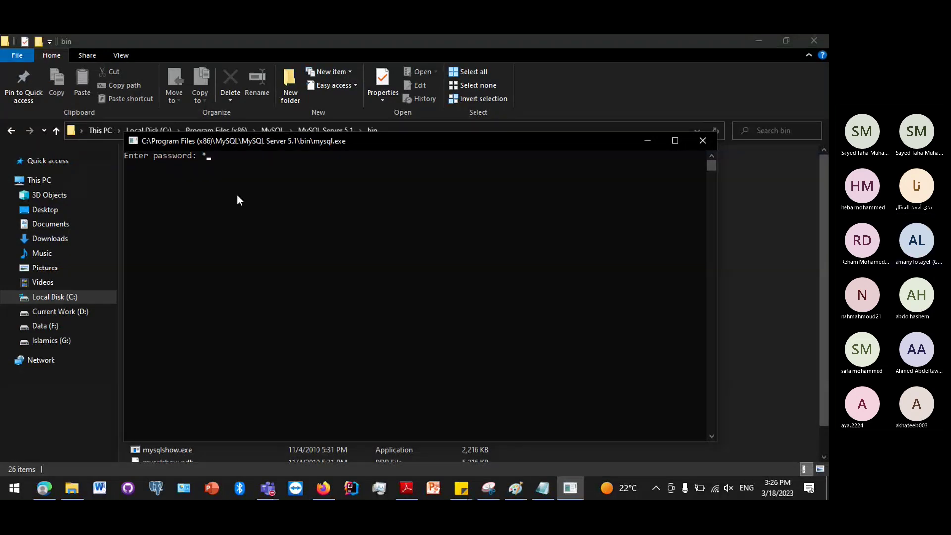
{"action": "type", "text": "23"}
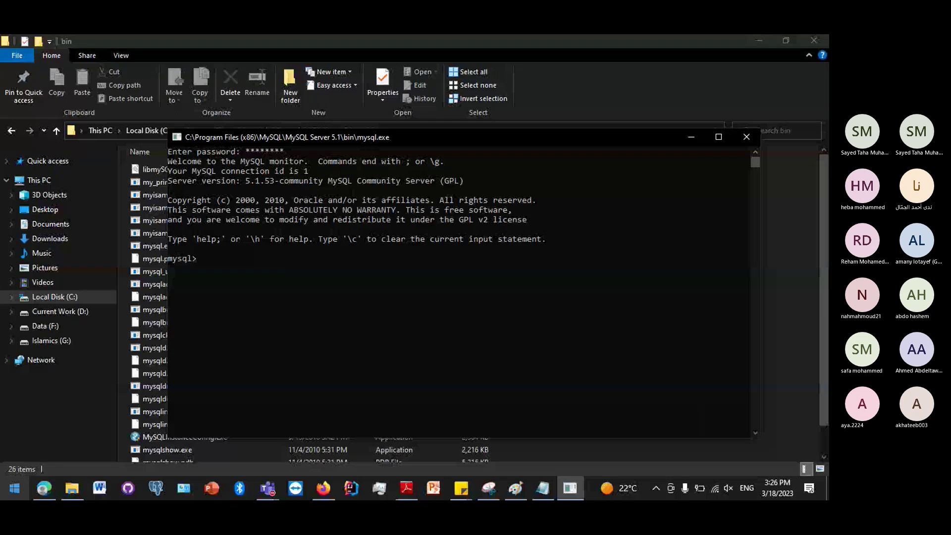
{"action": "key", "text": "super"}
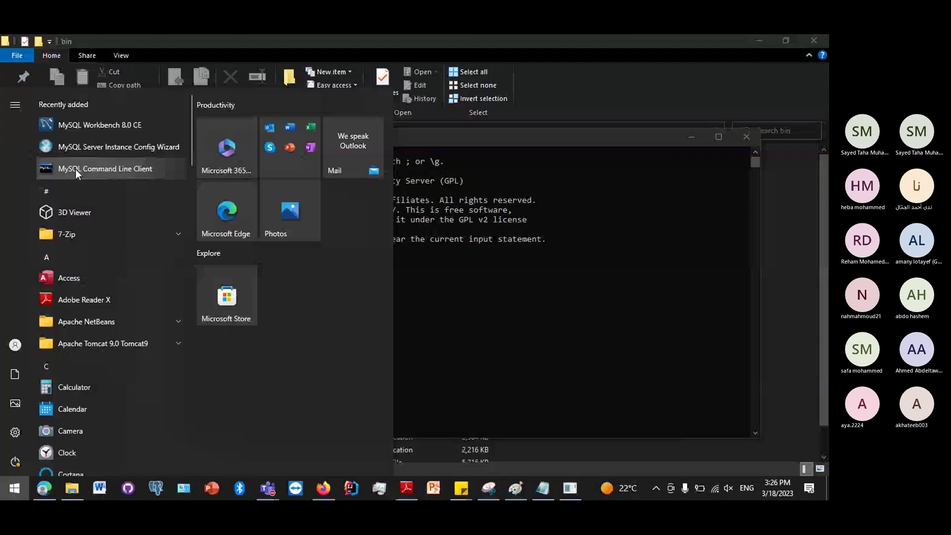
{"action": "left_click", "coordinate": [503, 299]}
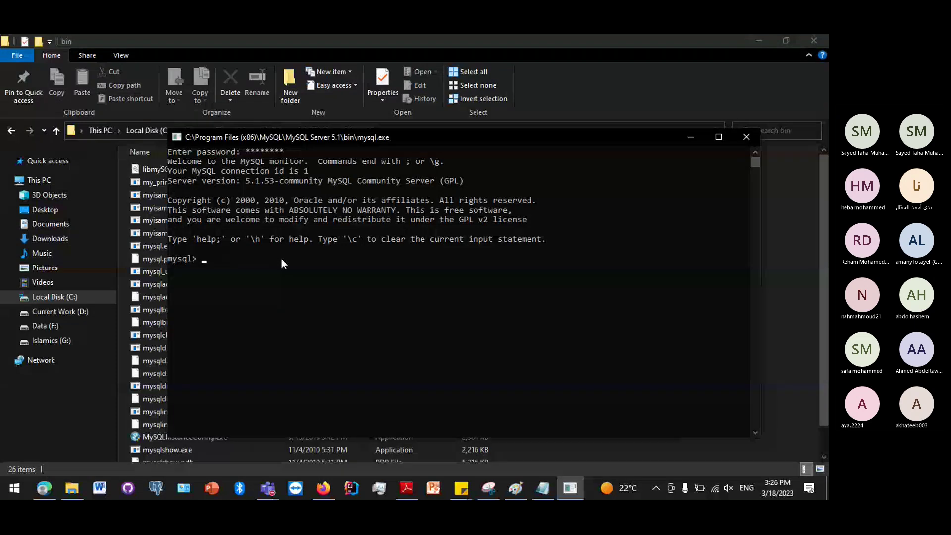
Run show databases;, then use course1 and show tables; to reveal the student table.
{"action": "type", "text": "show databases;"}
{"action": "key", "text": "Return"}
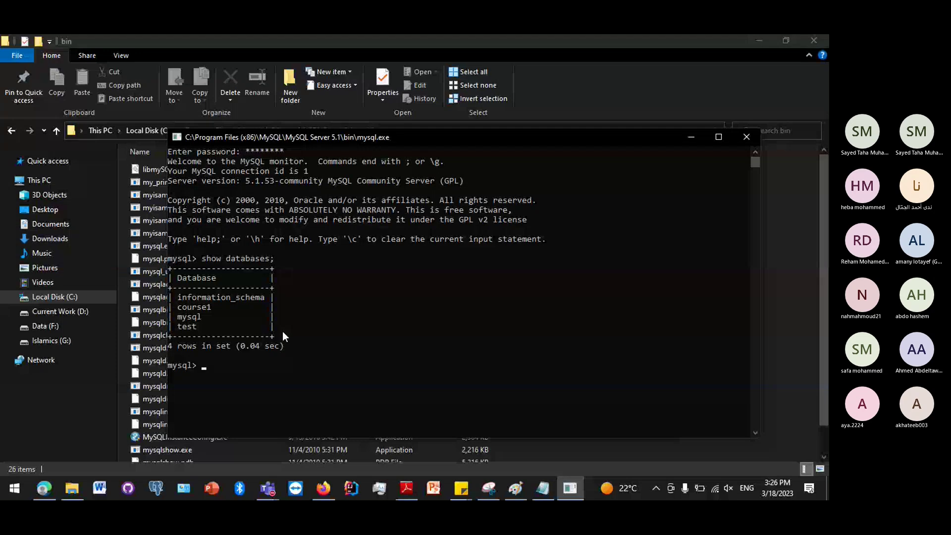
{"action": "type", "text": "use"}
{"action": "type", "text": "course1"}
{"action": "key", "text": "Return"}
{"action": "type", "text": "show tables;"}
{"action": "key", "text": "Return"}
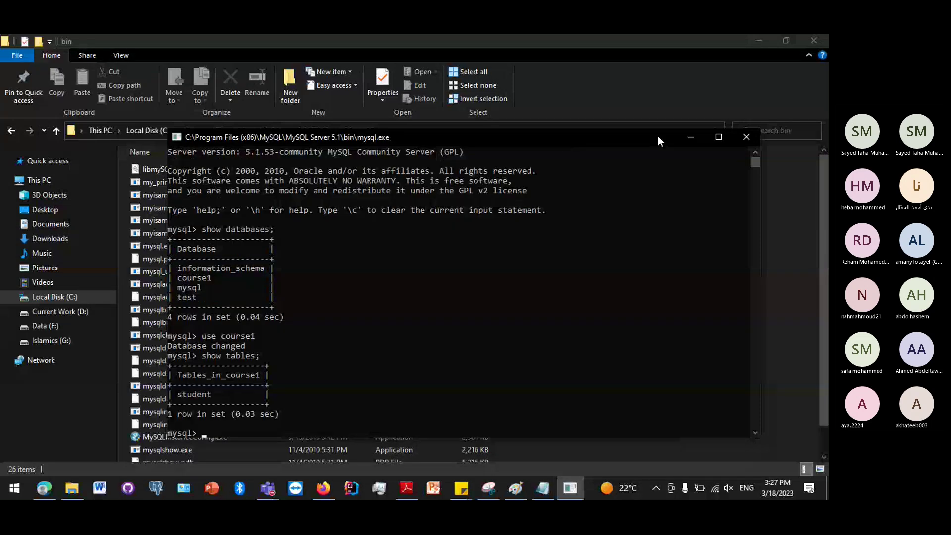
Maximize the console, run select * from student; (ahmed, ahmed2), then restore the window.
{"action": "left_click_drag", "start_coordinate": [658, 136], "coordinate": [632, 34]}
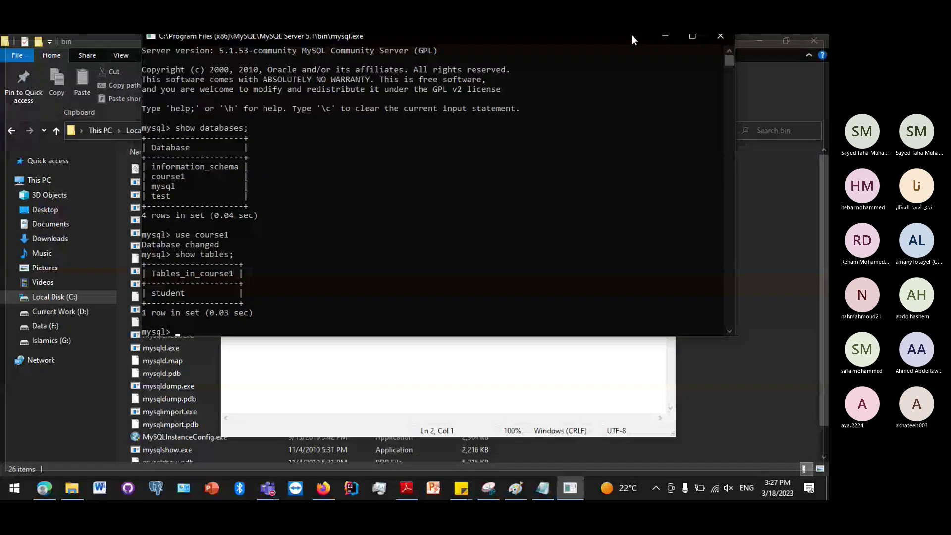
{"action": "double_click", "coordinate": [631, 34]}
{"action": "type", "text": "select "}
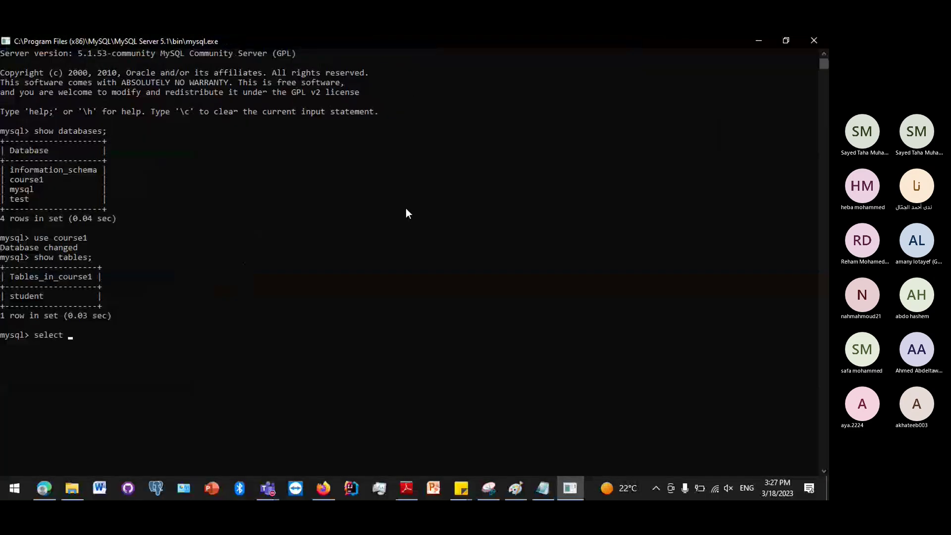
{"action": "type", "text": "* from ste"}
{"action": "type", "text": "dent;"}
{"action": "key", "text": "Return"}
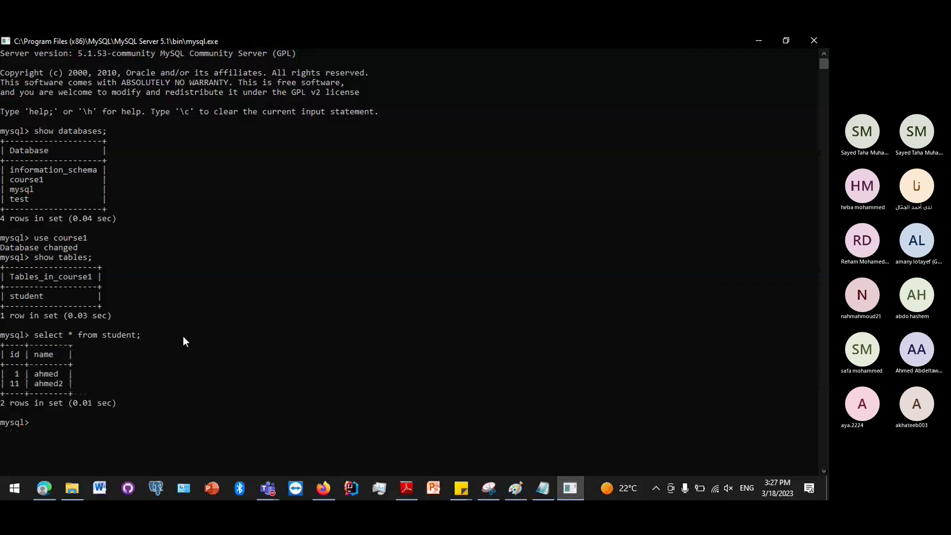
{"action": "double_click", "coordinate": [341, 45]}
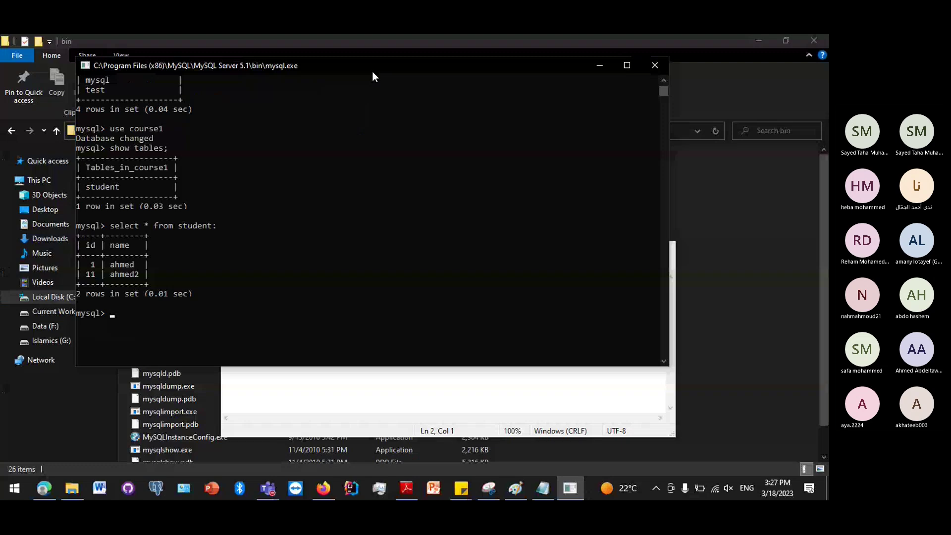
Reposition the console and highlight exactly the select * from student; line.
{"action": "left_click_drag", "start_coordinate": [372, 76], "coordinate": [446, 106]}
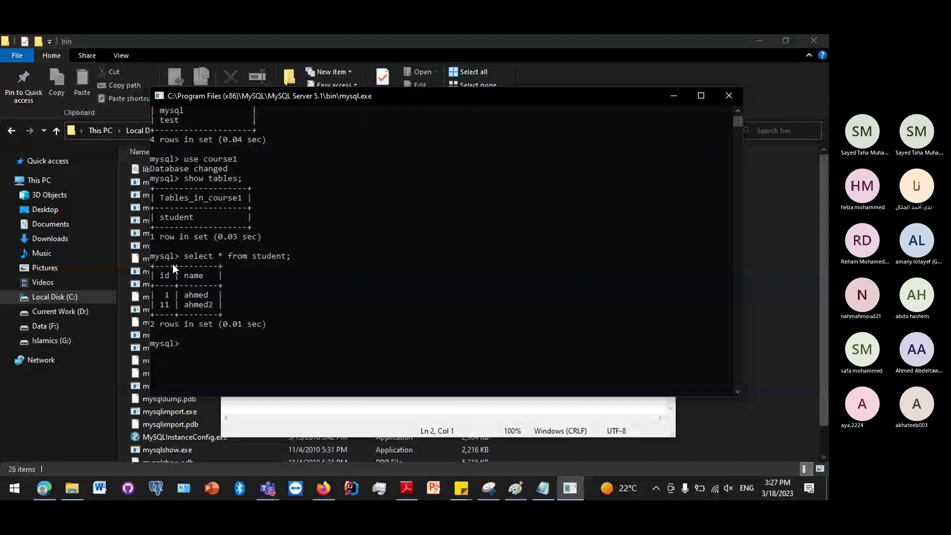
{"action": "left_click_drag", "start_coordinate": [183, 255], "coordinate": [295, 256]}
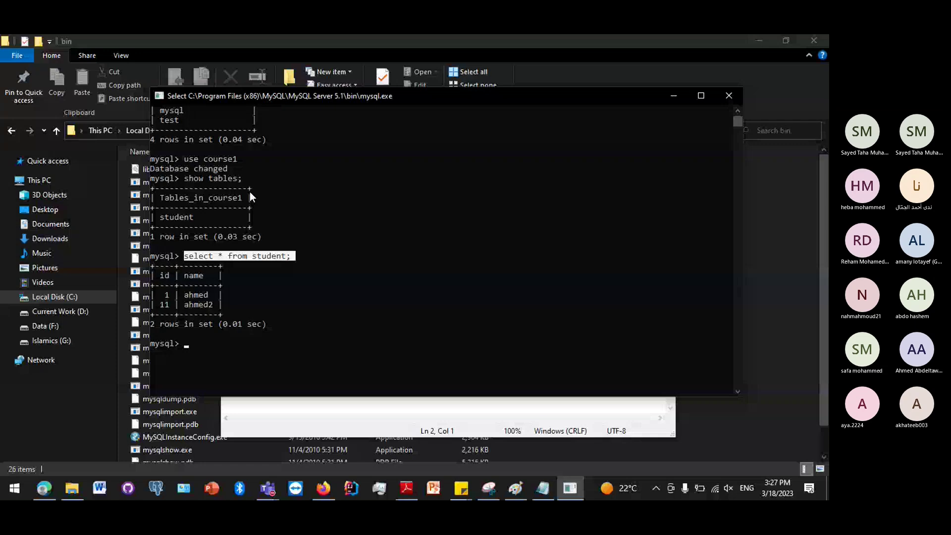
{"action": "left_click_drag", "start_coordinate": [183, 256], "coordinate": [271, 265]}
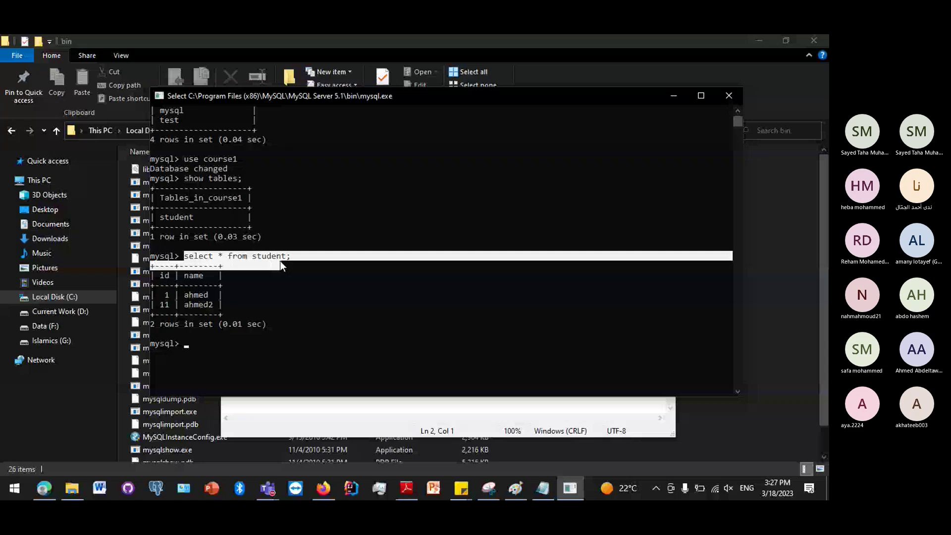
{"action": "left_click_drag", "start_coordinate": [280, 260], "coordinate": [291, 255]}
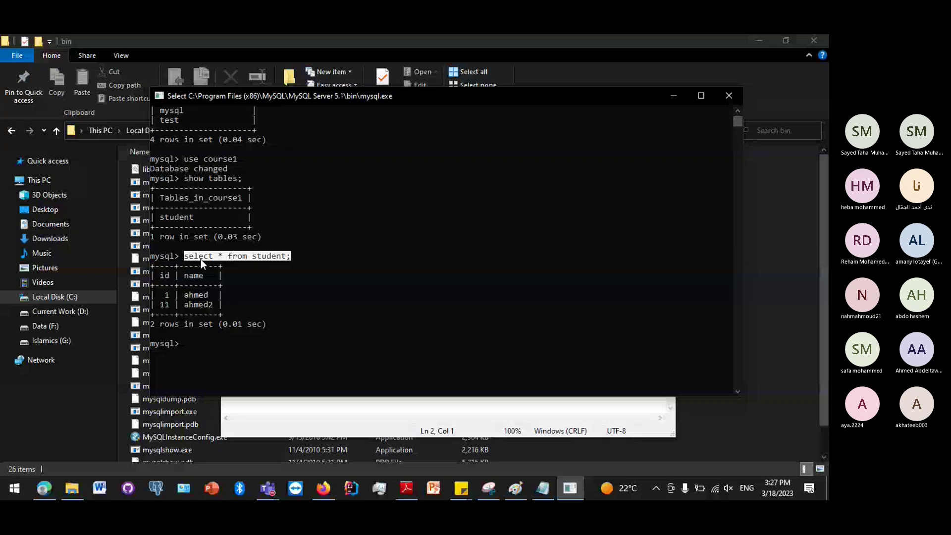